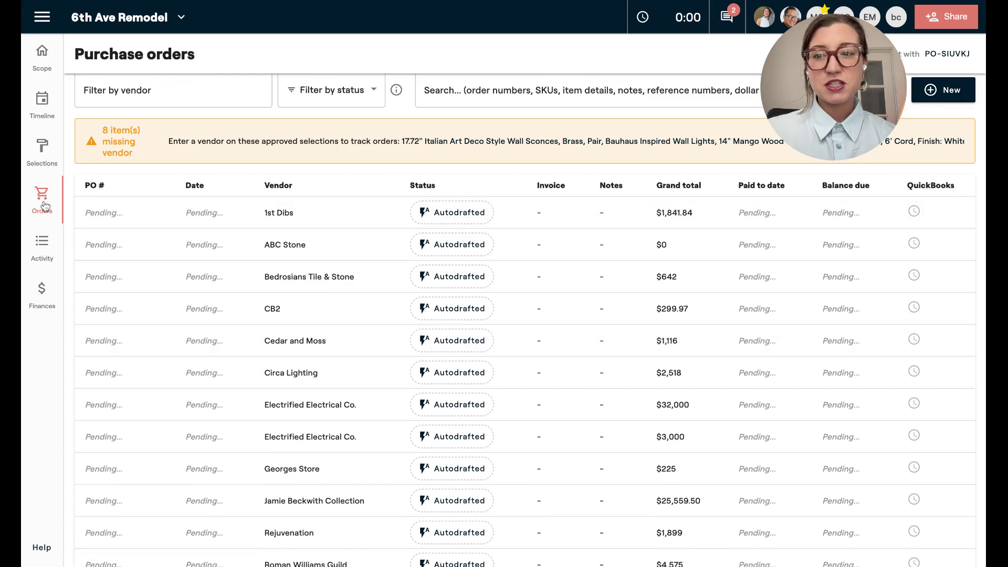
Step: Start a new purchase order draft, then discard the empty draft
click(44, 205)
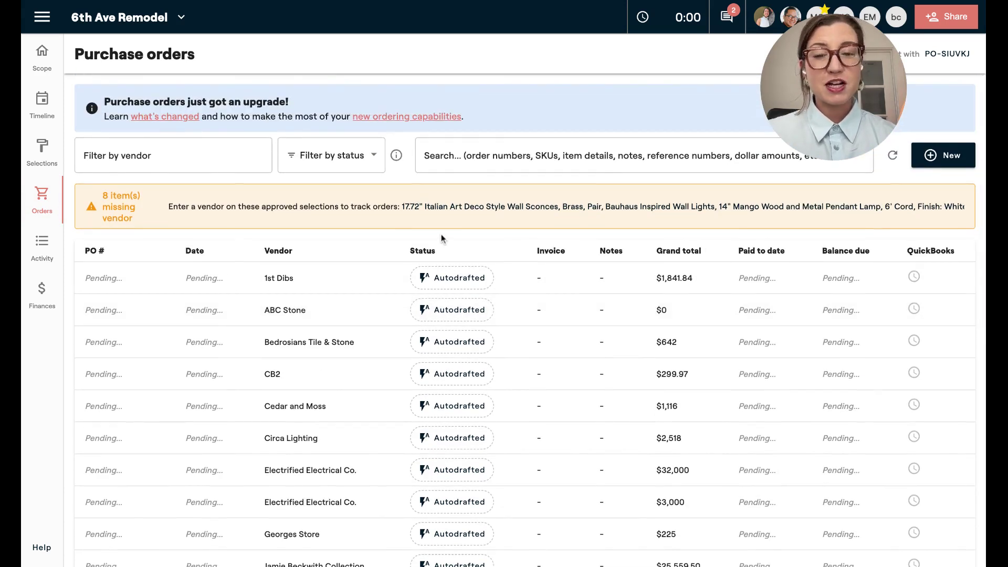
click(960, 164)
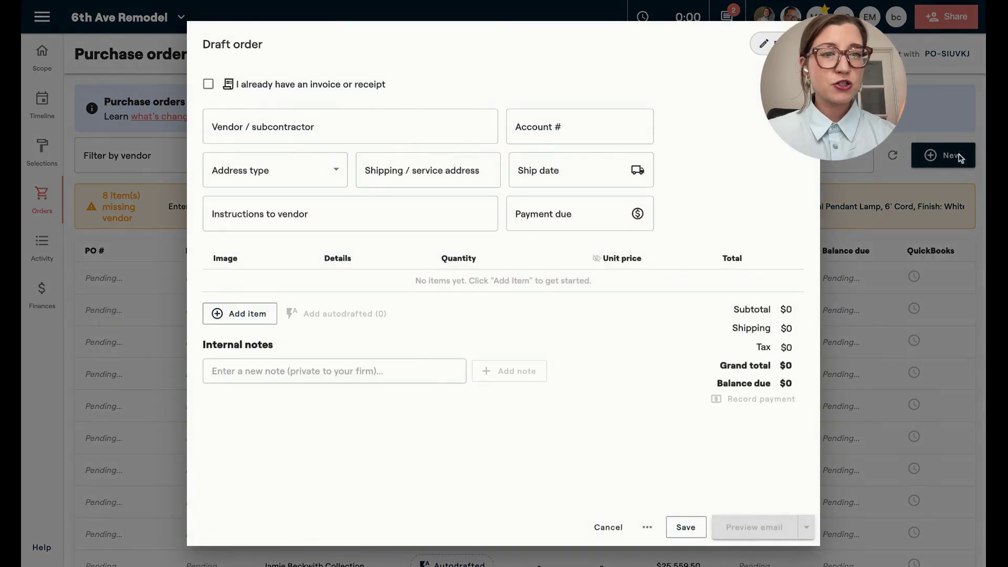
click(608, 527)
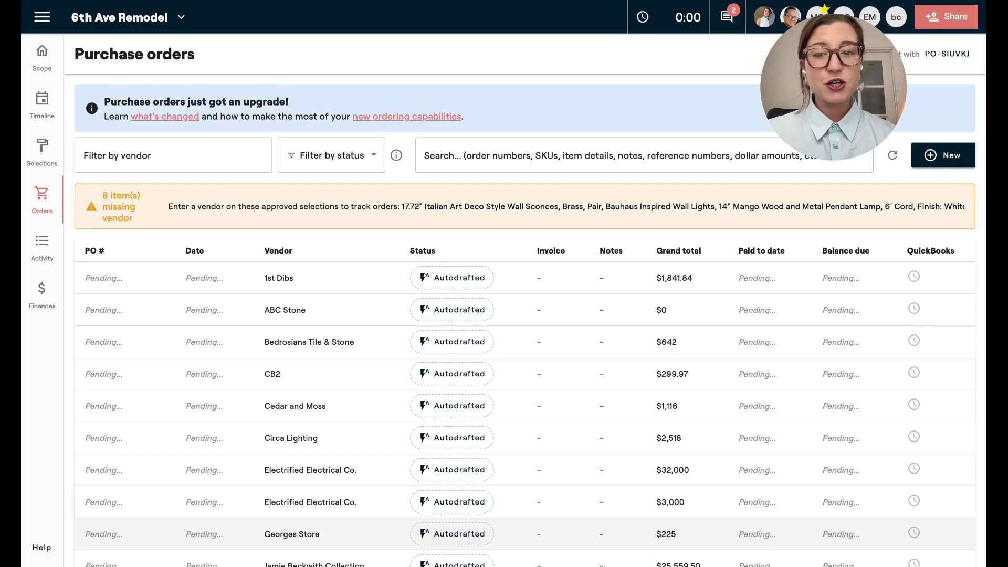
Step: Open the autodrafted TileBar wall tile order ($3,268) and preview its vendor email
scroll(597, 462, down, 5)
scroll(599, 456, down, 3)
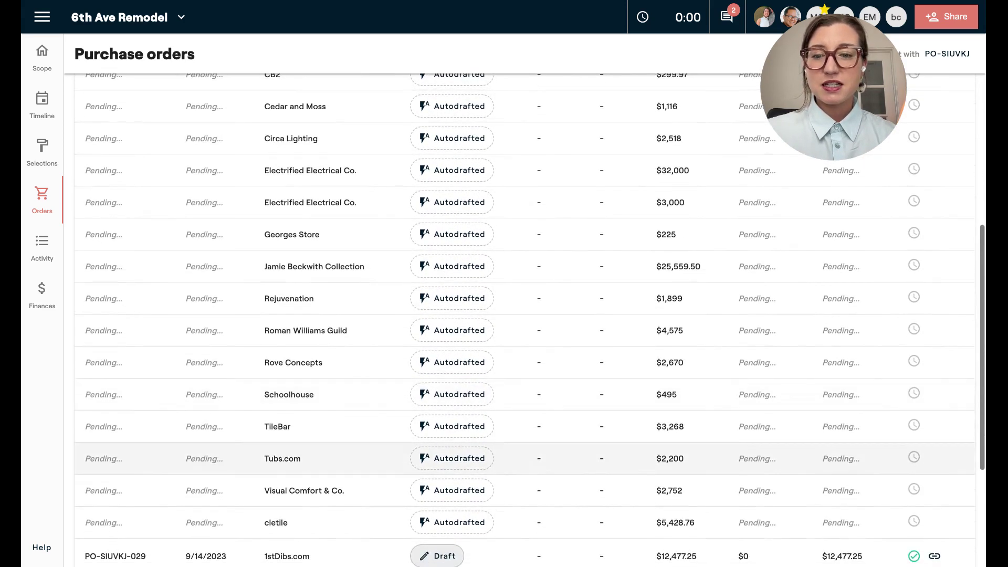
click(331, 402)
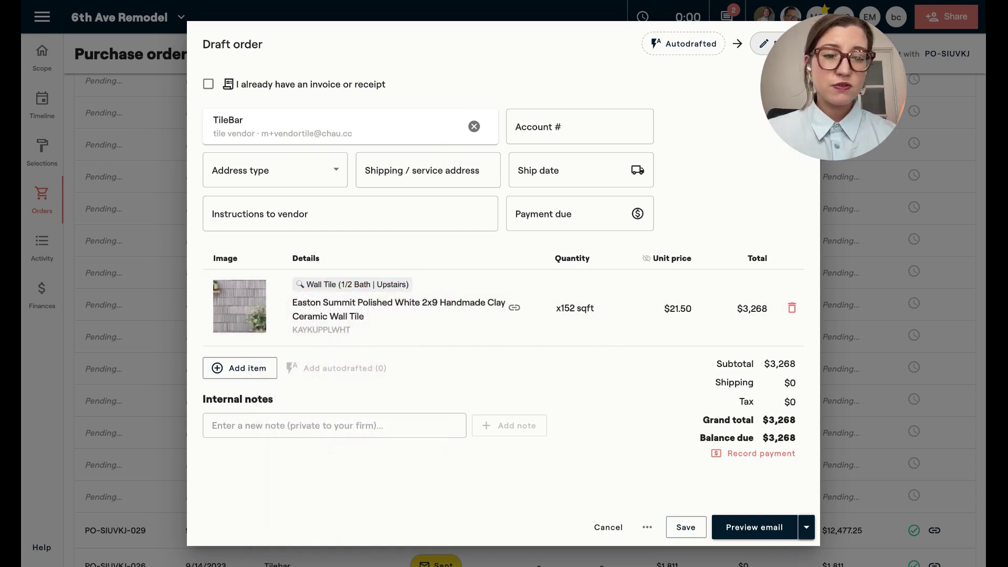
click(735, 527)
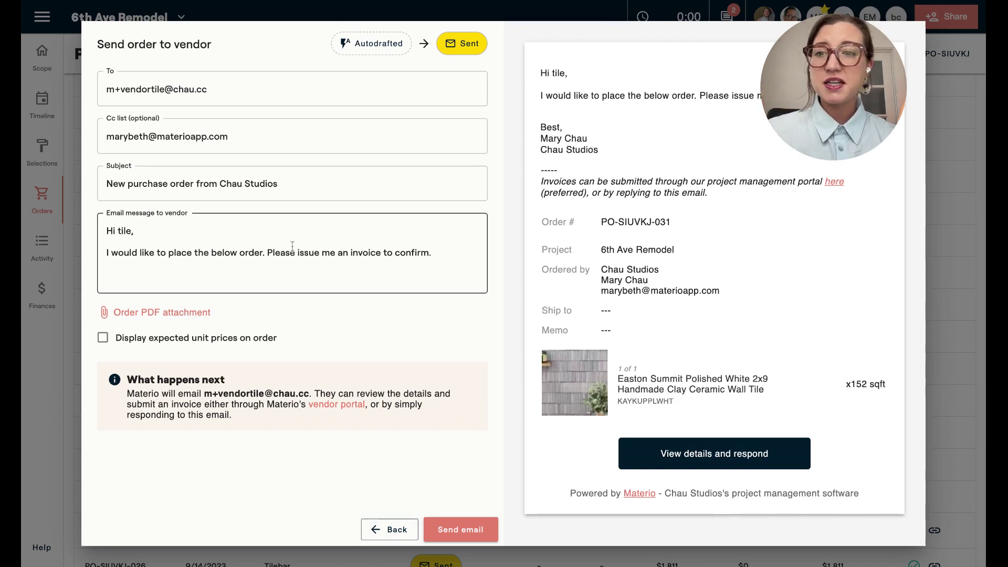
Step: Show expected unit prices ($21.50 / sqft) on the TileBar order and send it to the vendor
double_click(148, 184)
click(161, 253)
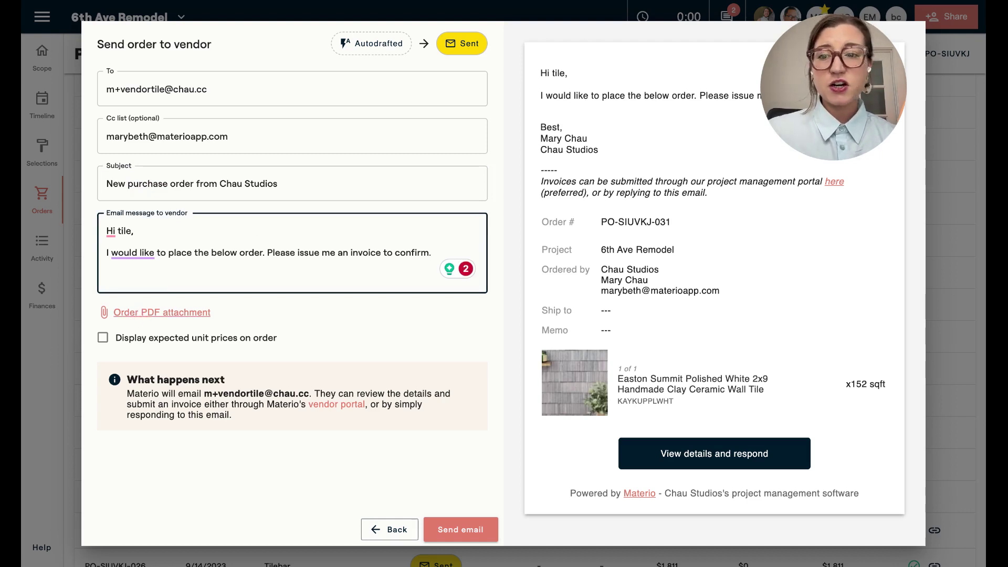
click(102, 339)
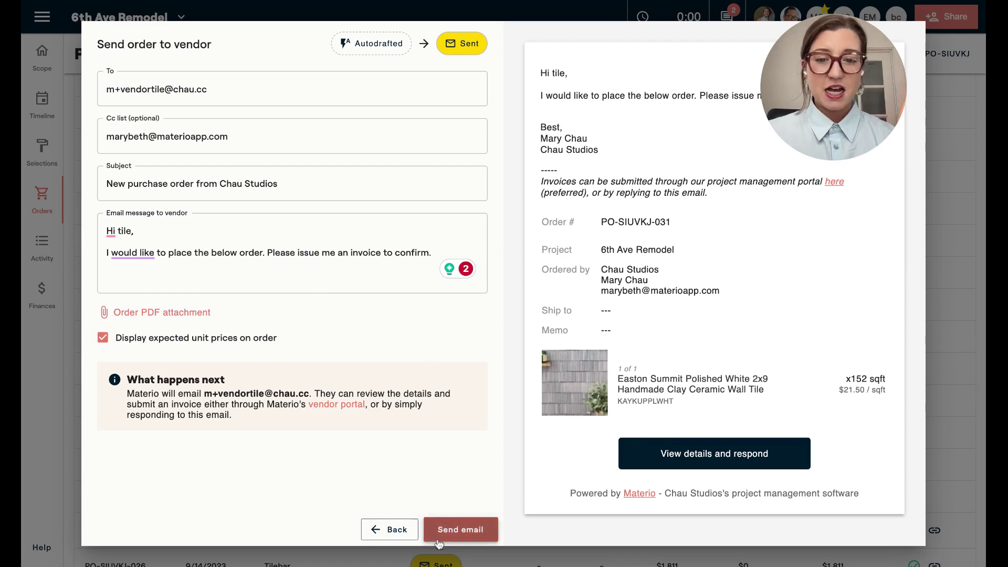
click(452, 532)
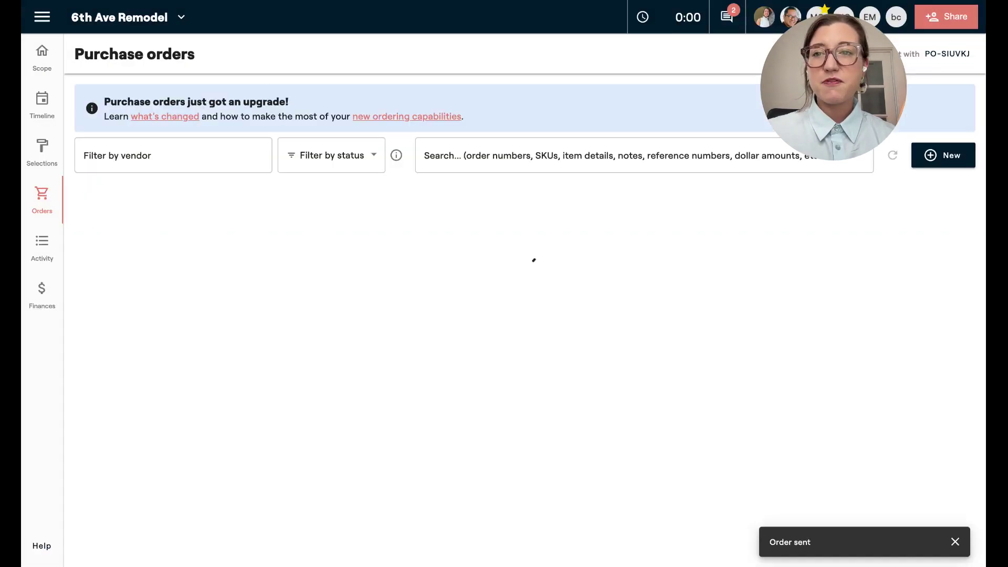
Step: Open the Sent TileBar order PO-SIUVKJ-031 from the purchase orders list
scroll(421, 333, down, 9)
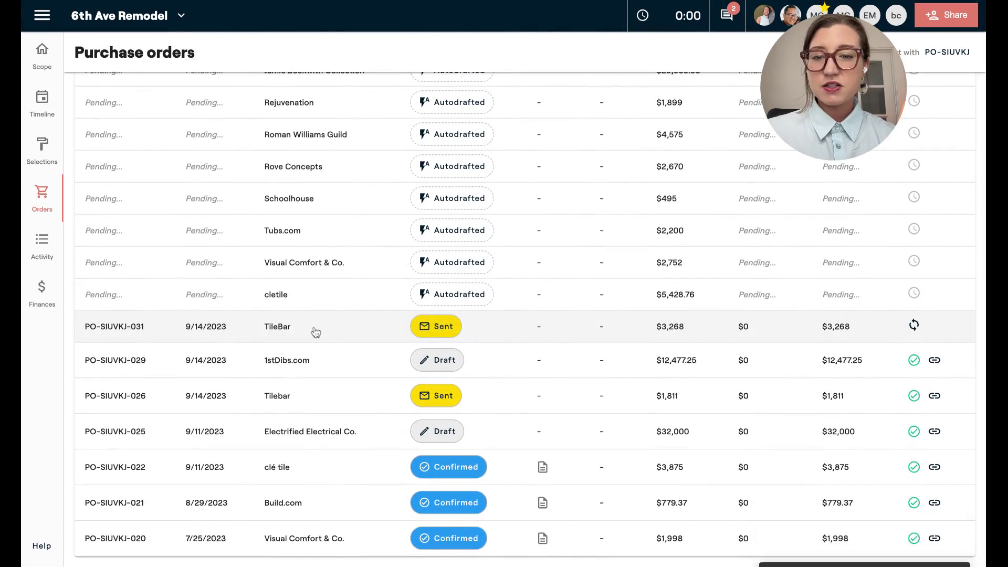
click(315, 331)
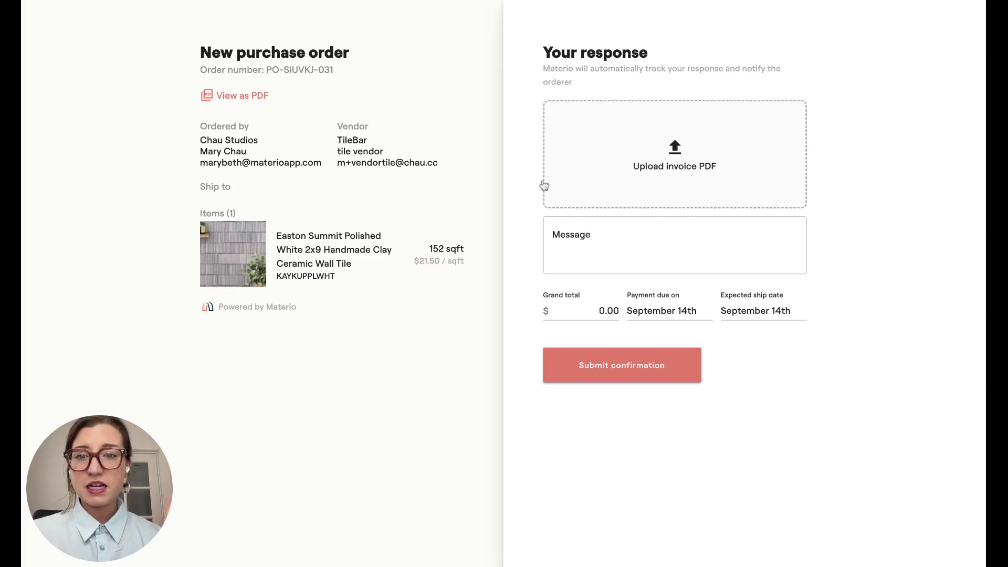
drag(544, 185, 544, 185)
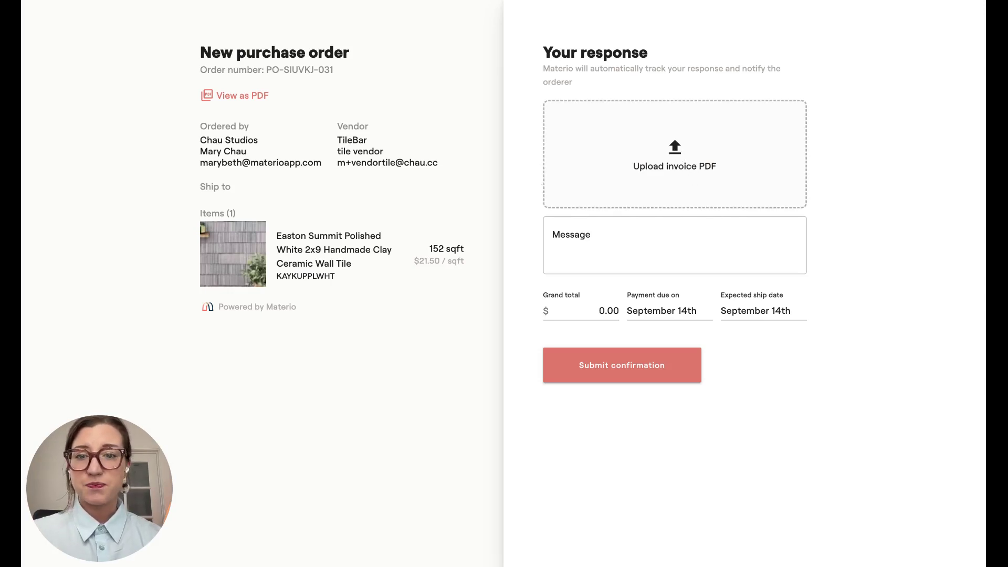
click(652, 226)
double_click(606, 310)
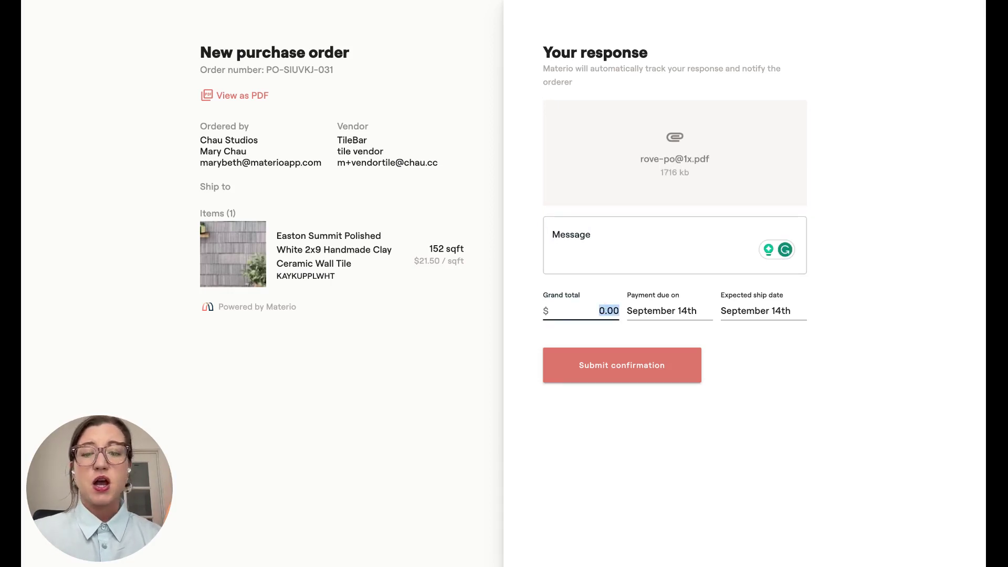
text(2400)
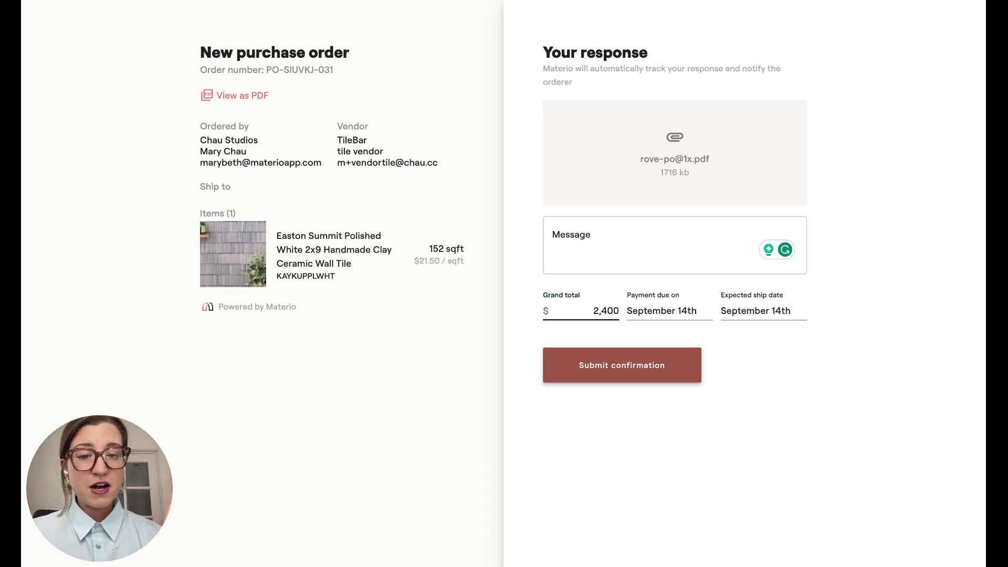
key(Return)
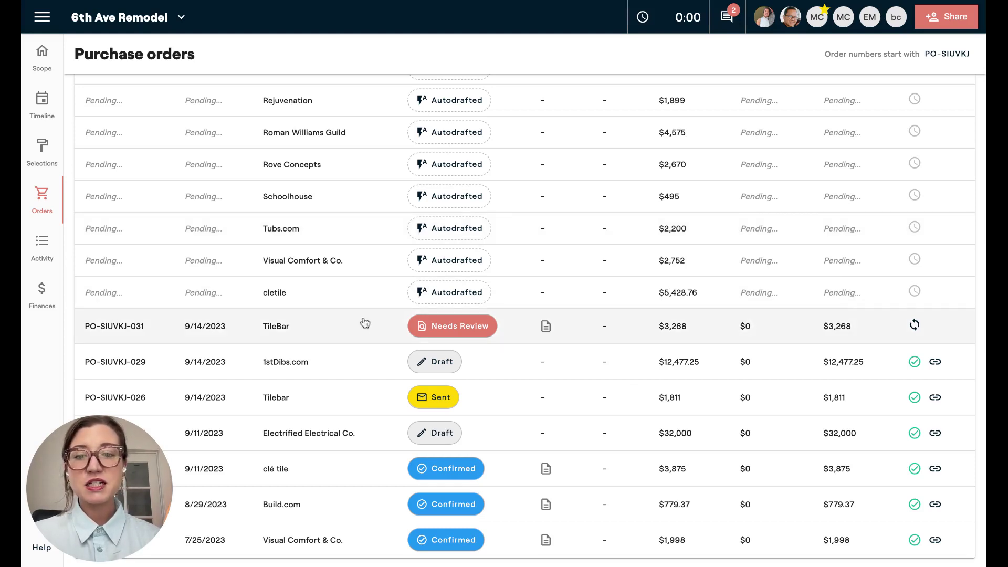
Step: Open the TileBar order needing review and zoom the vendor invoice PDF to 67%
mouse_move(443, 331)
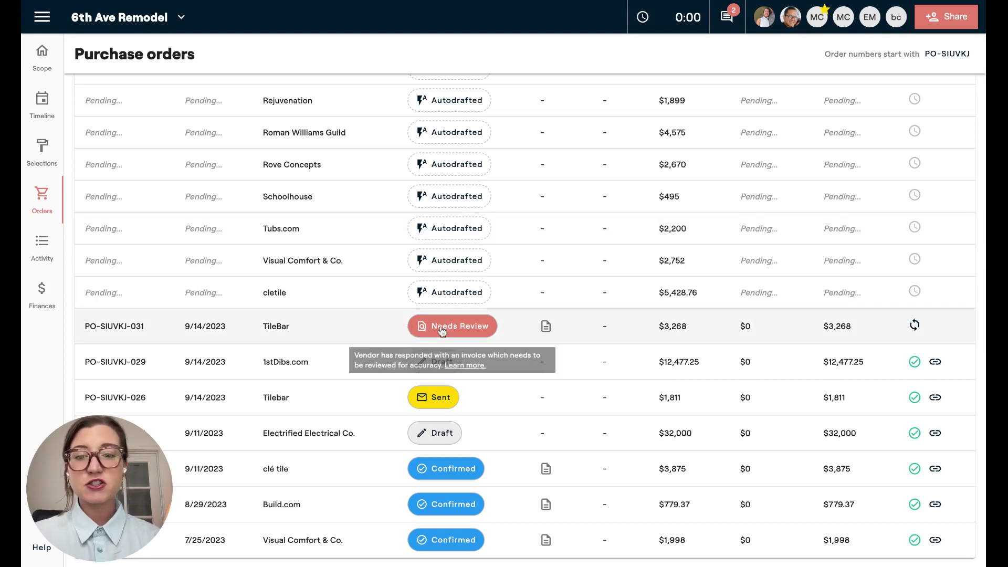
click(387, 331)
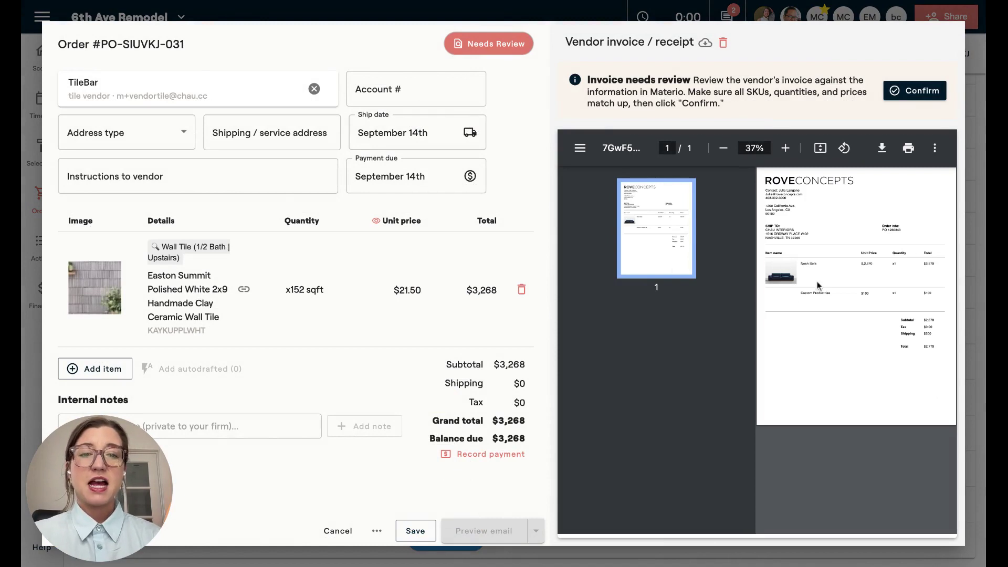
click(786, 148)
click(785, 148)
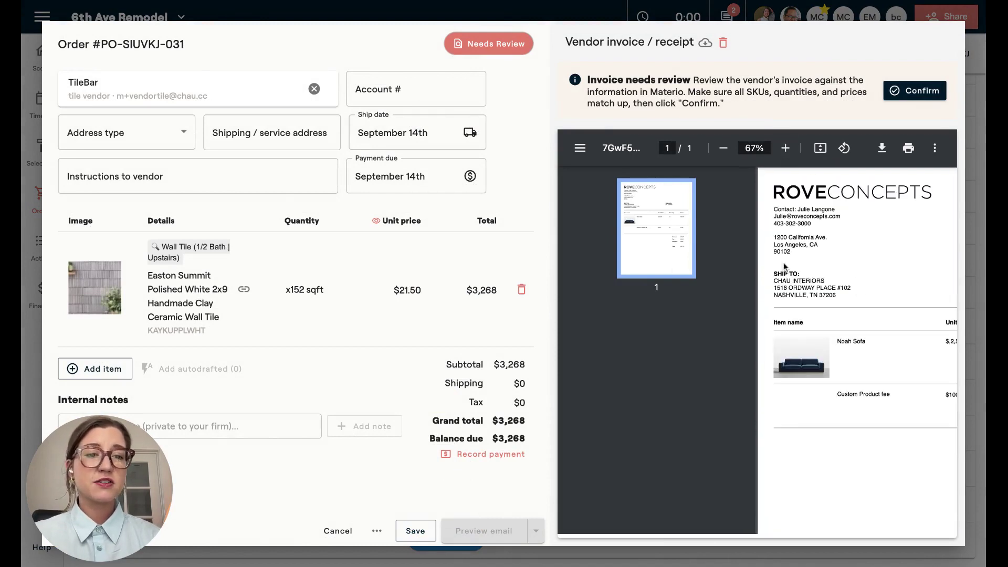
scroll(783, 265, right, 5)
scroll(785, 266, down, 2)
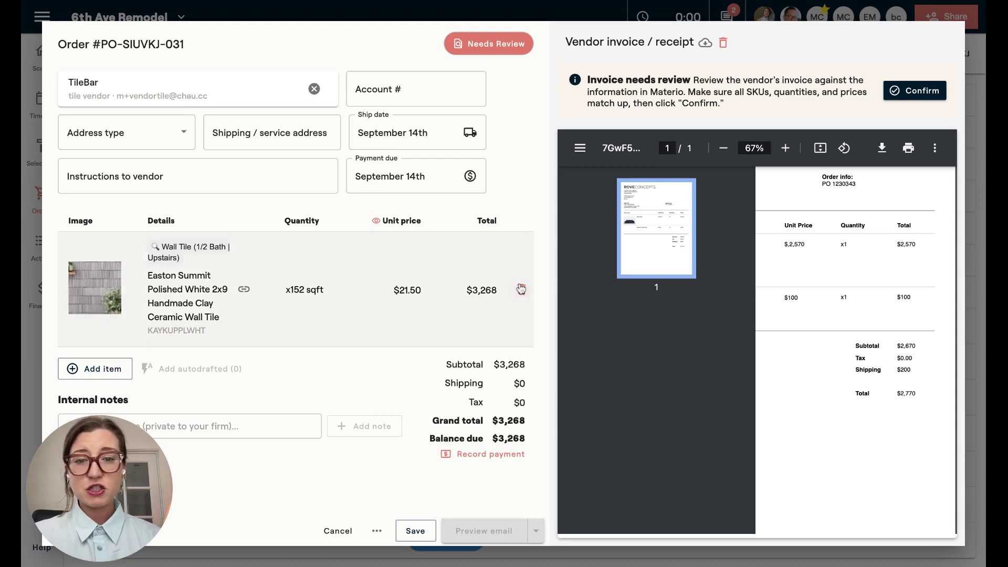
Step: Check the shipping and tile line totals, confirm the invoice matches, and save the order
click(520, 385)
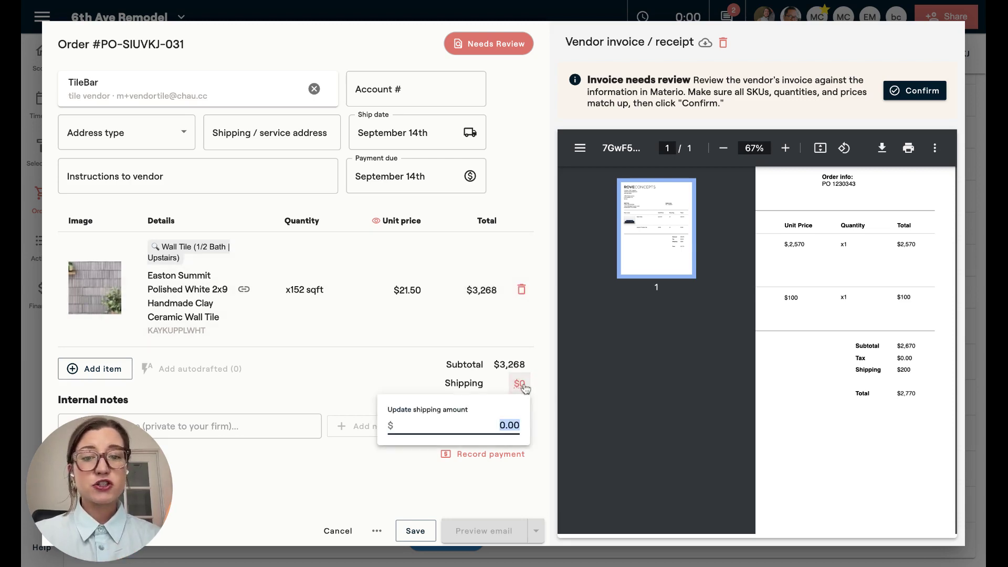
click(481, 291)
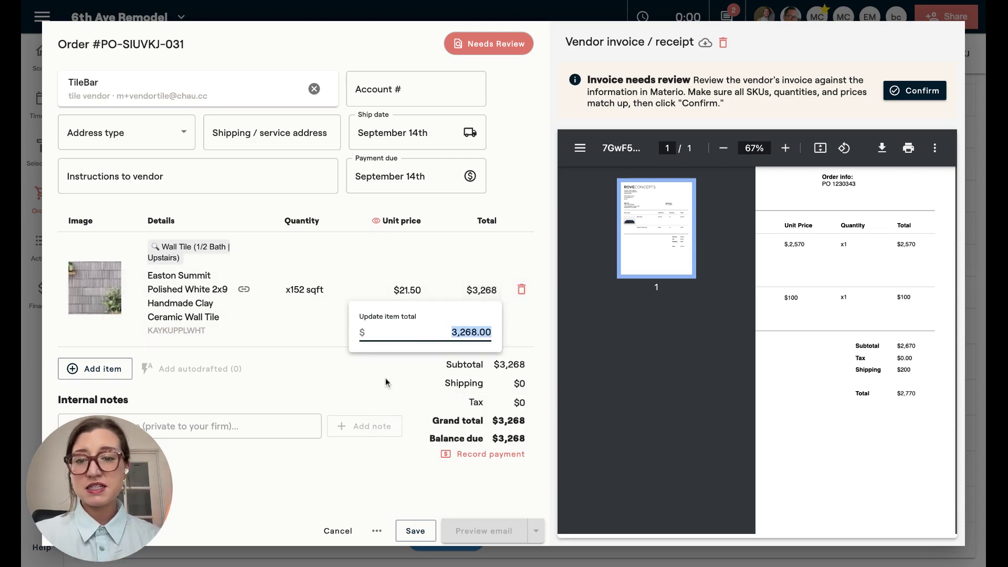
scroll(447, 433, down, 1)
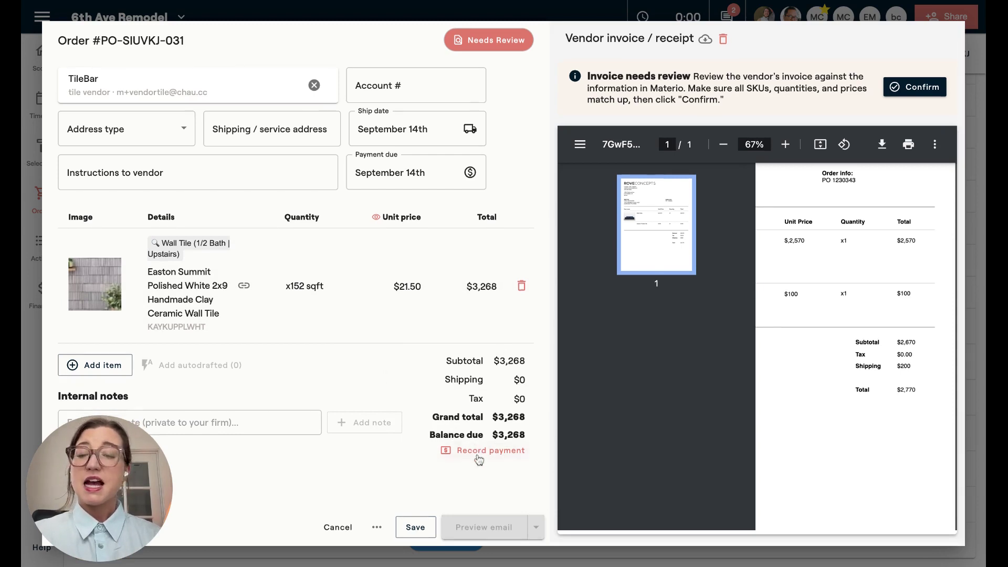
click(926, 88)
click(414, 527)
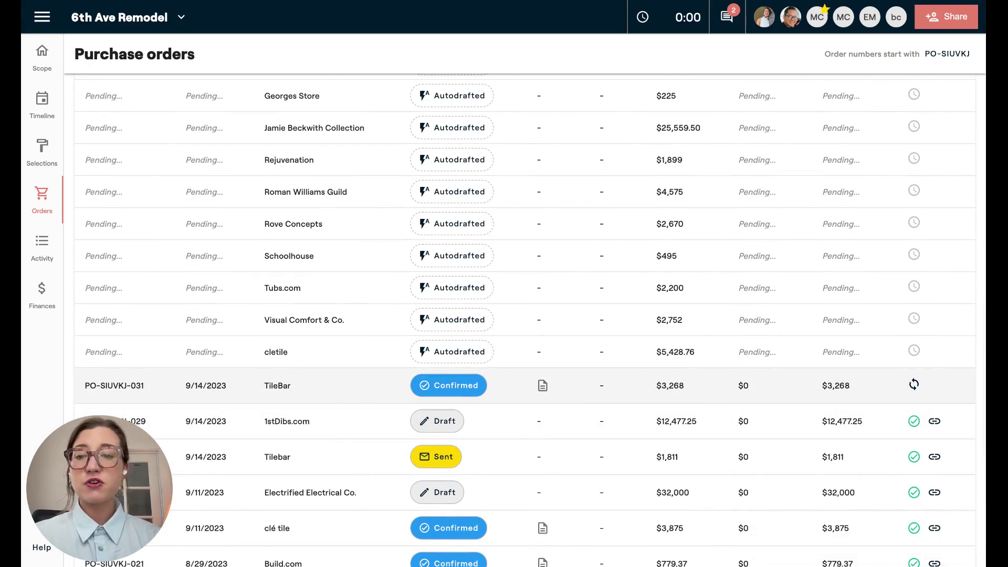
Step: Record a 2000.00 AMEX payment on PO-SIUVKJ-031 and save, leaving $1,268 due
click(372, 376)
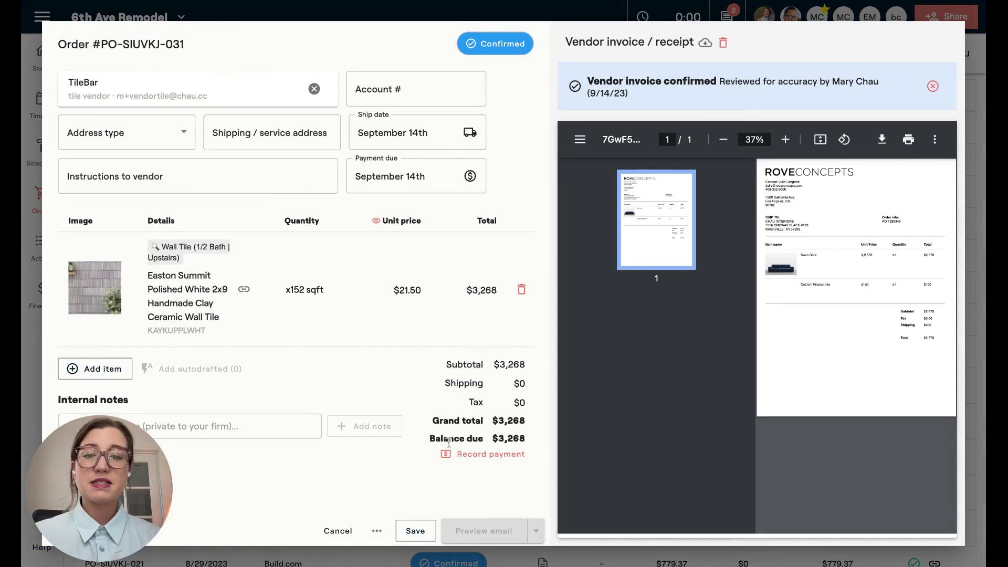
click(467, 455)
double_click(424, 247)
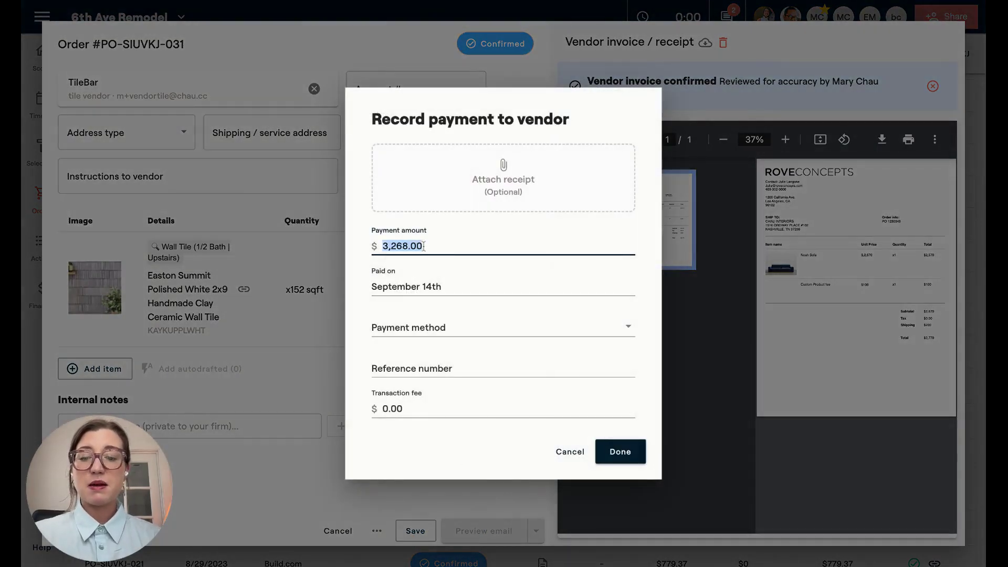
text(2000.00)
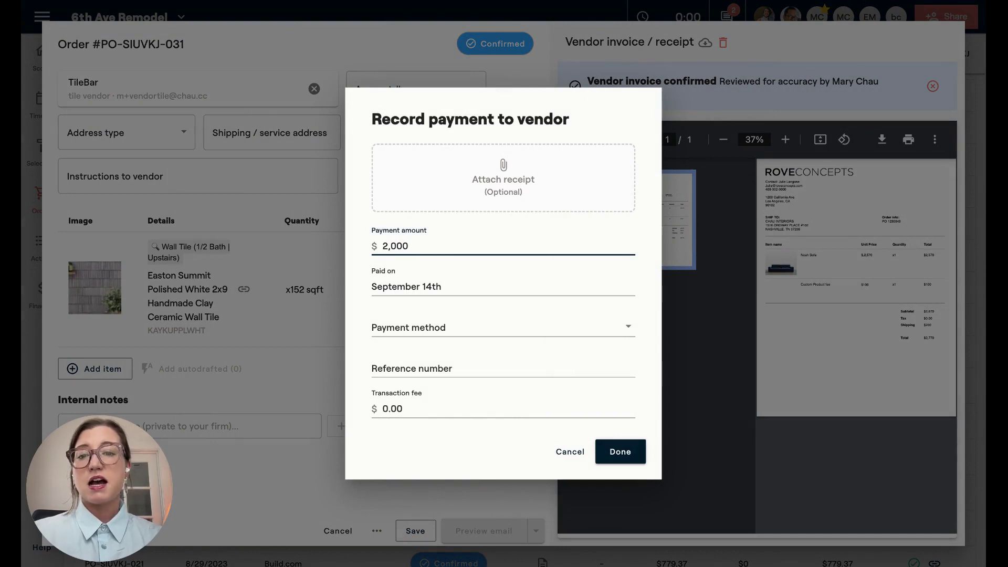
click(410, 329)
click(410, 353)
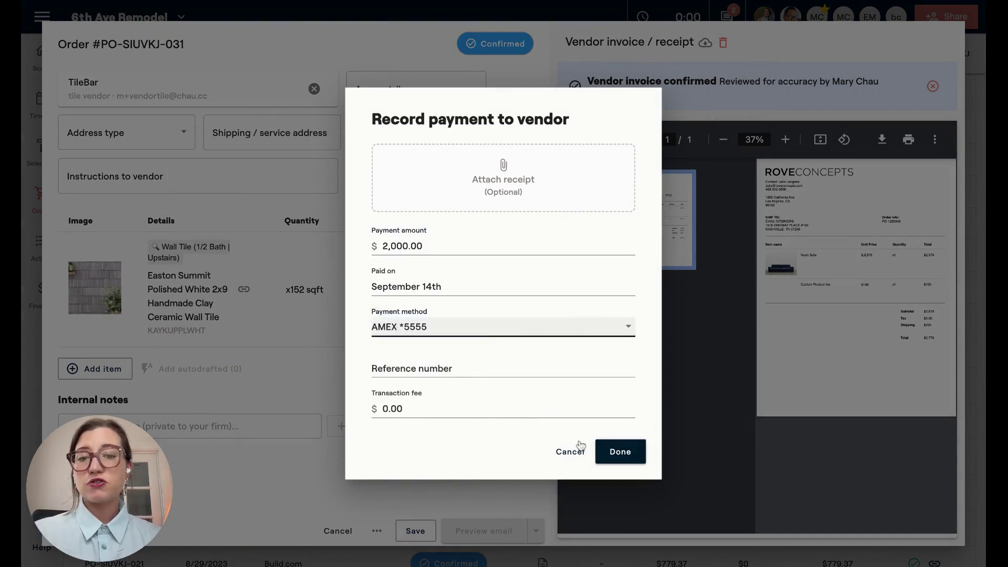
click(602, 451)
click(415, 531)
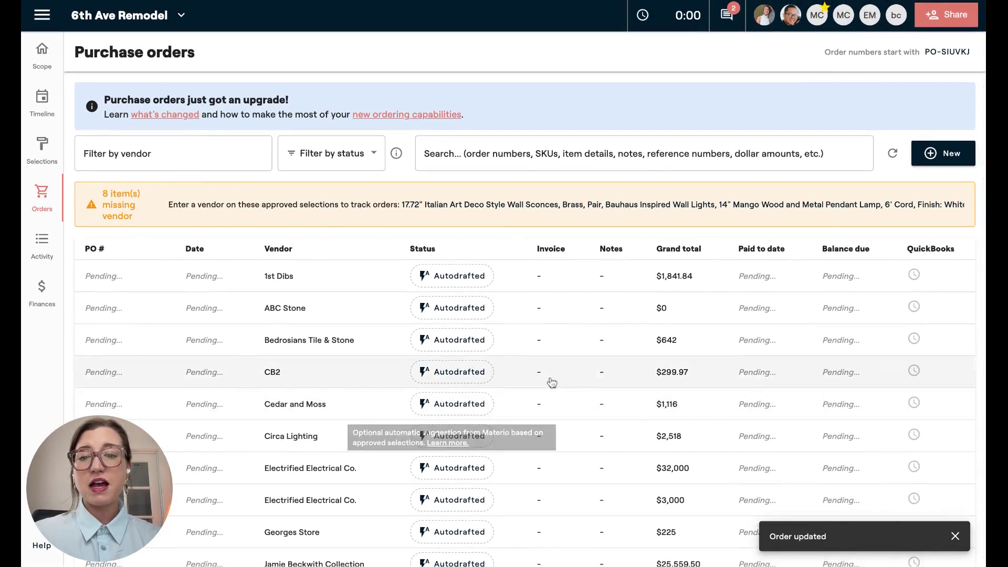
scroll(551, 382, down, 9)
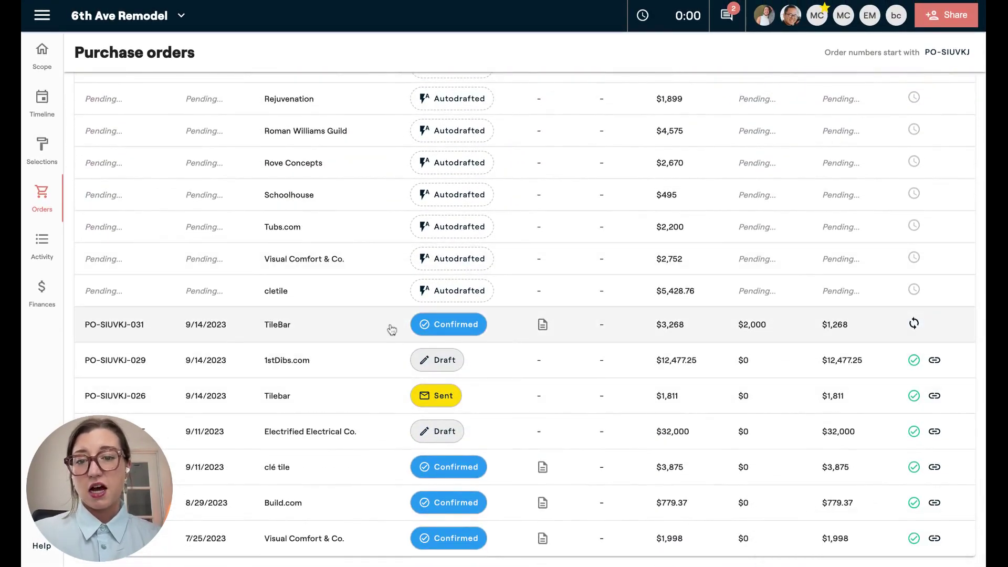
click(389, 328)
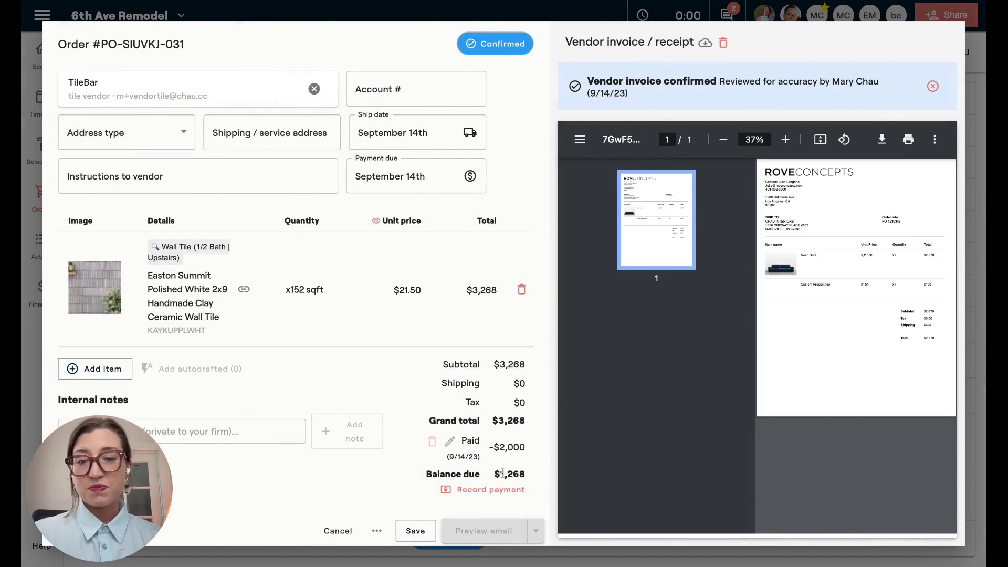
click(415, 531)
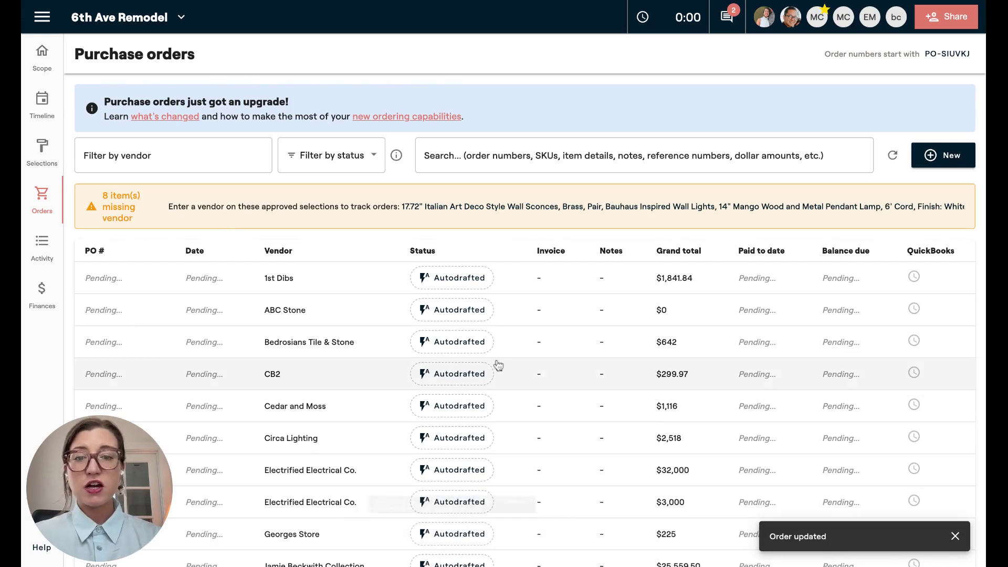
scroll(497, 364, down, 10)
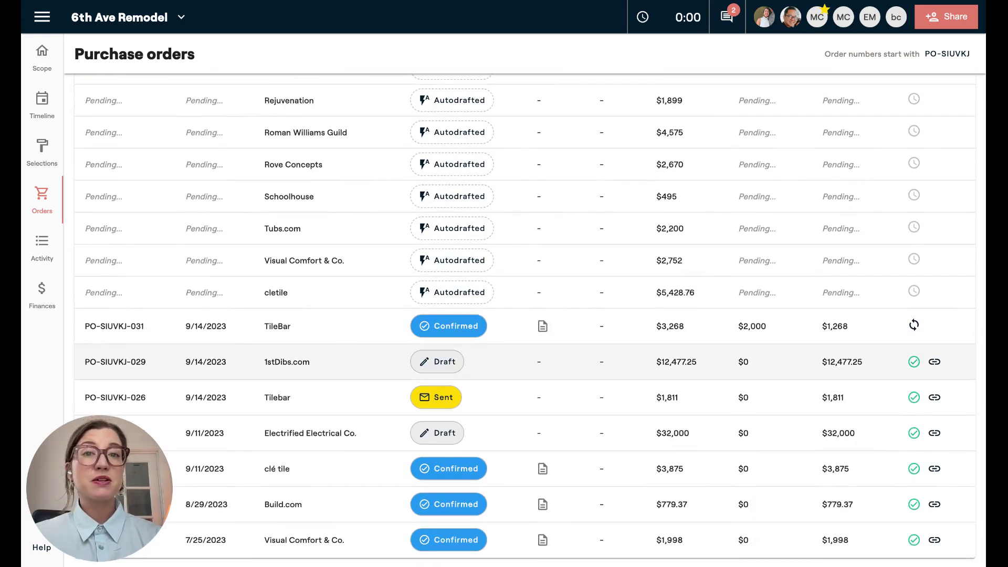